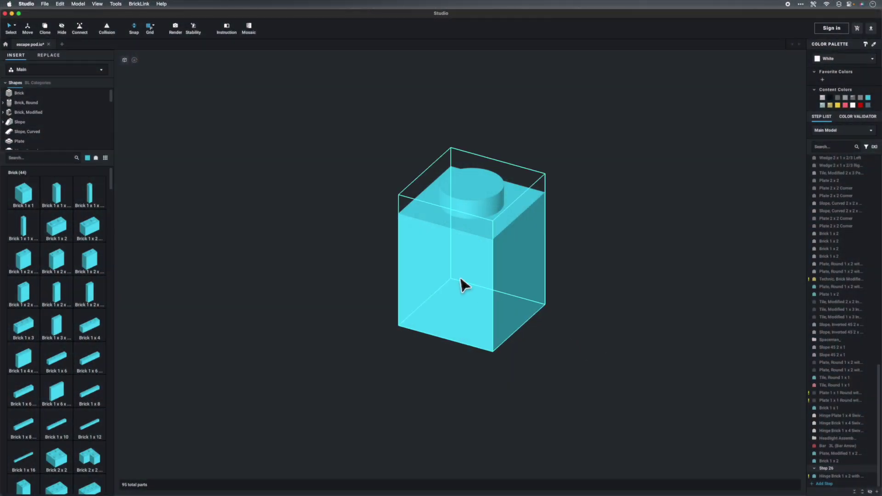
- Select the Medium Azure 1x1 brick so its rotation arrows appear
click(462, 284)
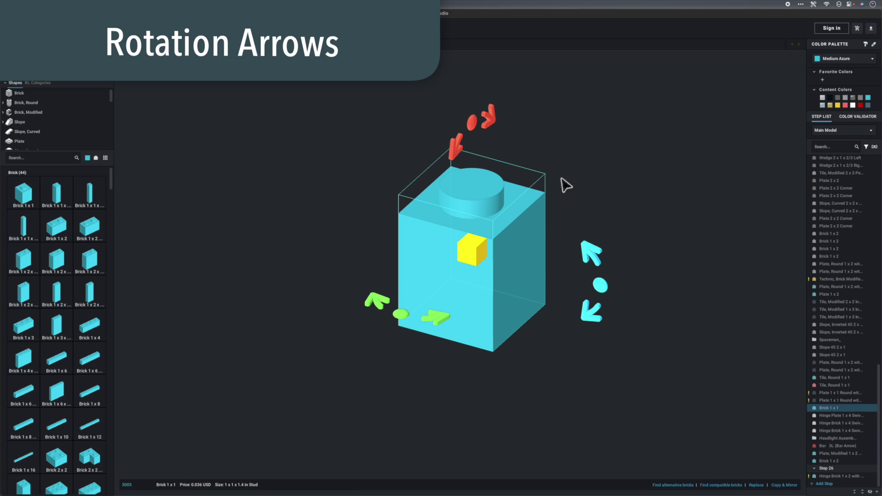
click(596, 260)
click(597, 318)
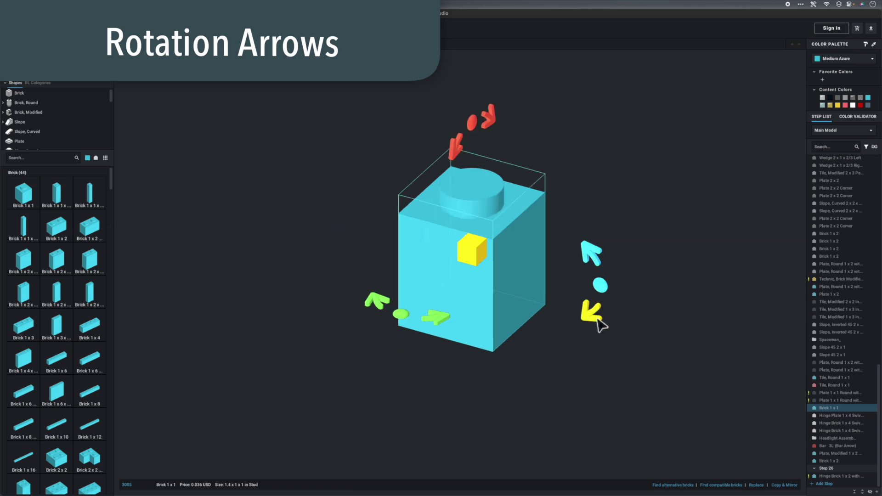
click(491, 123)
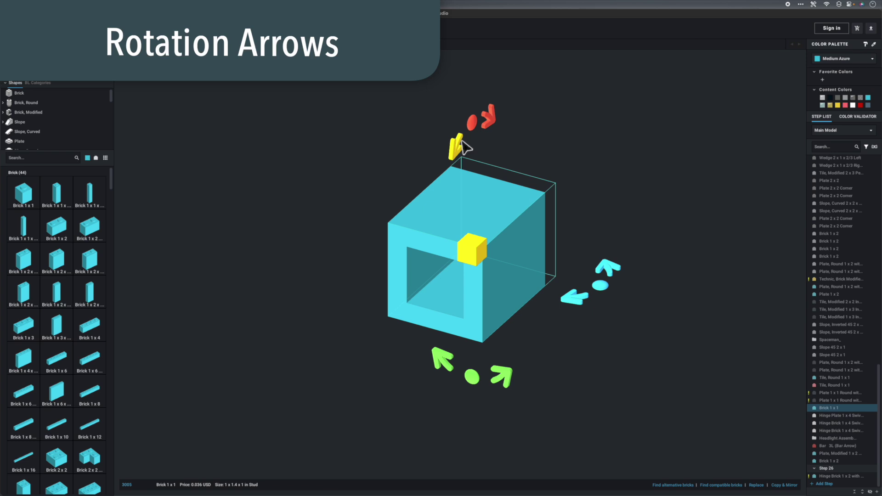
click(458, 144)
click(461, 147)
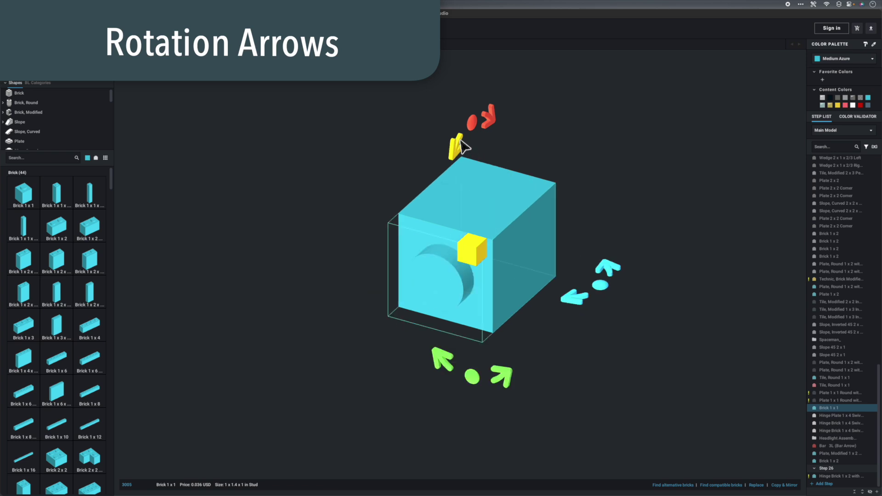
click(460, 147)
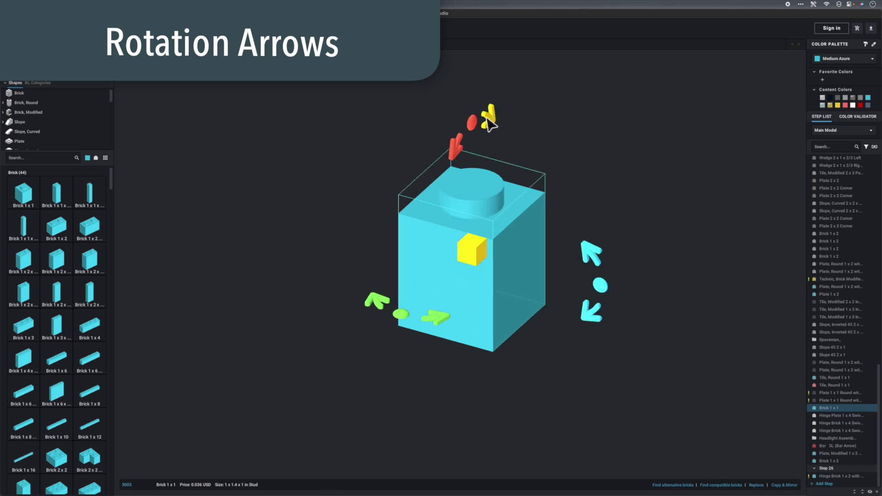
click(385, 312)
click(419, 320)
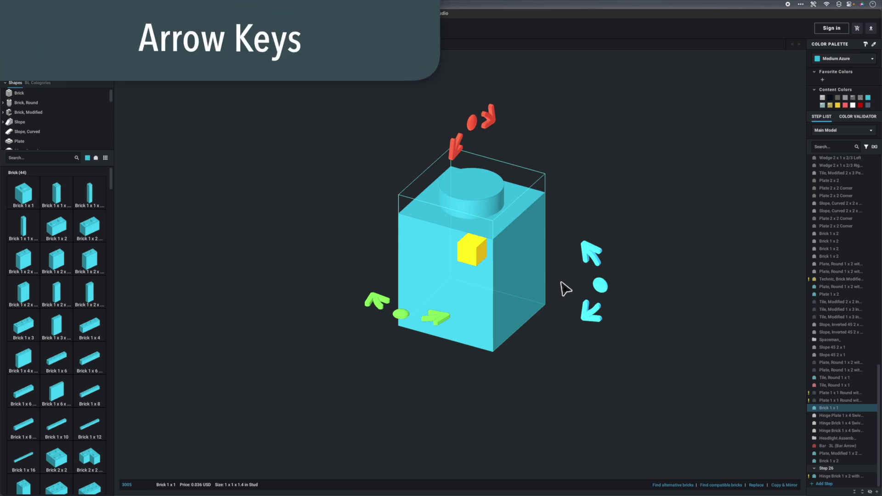
key(Up)
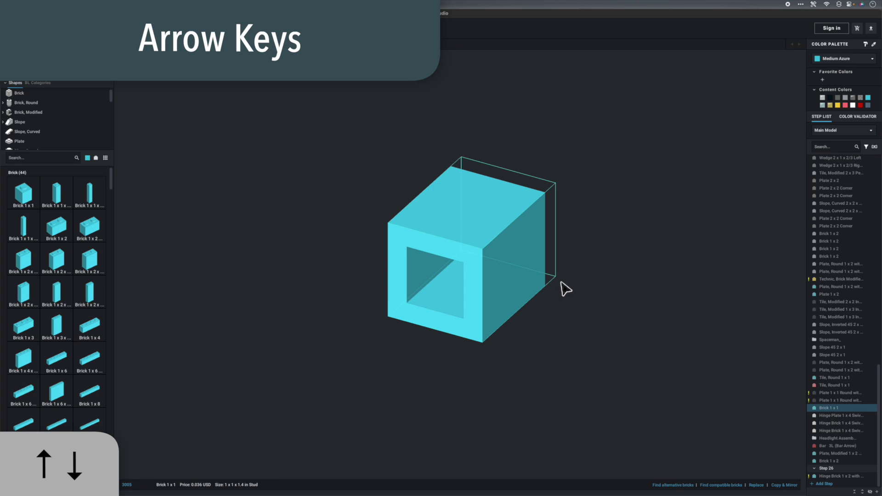
key(Down)
key(Up)
key(Down)
key(Down)
key(Up)
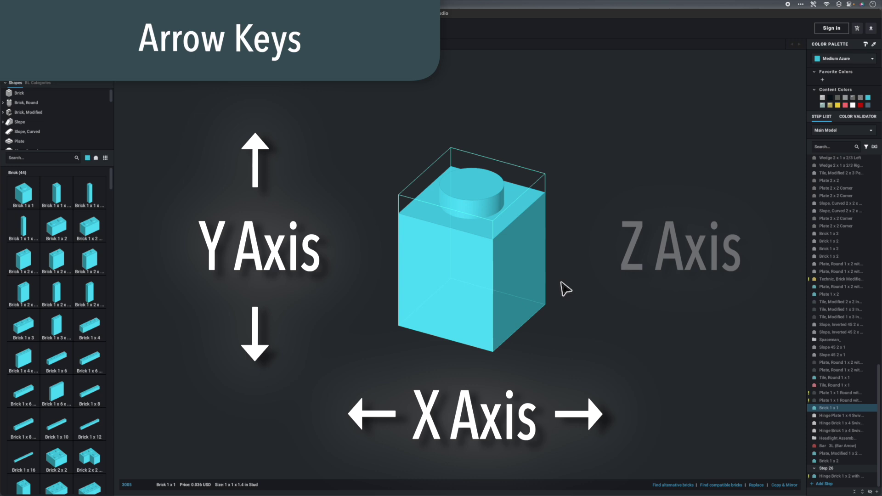
click(520, 249)
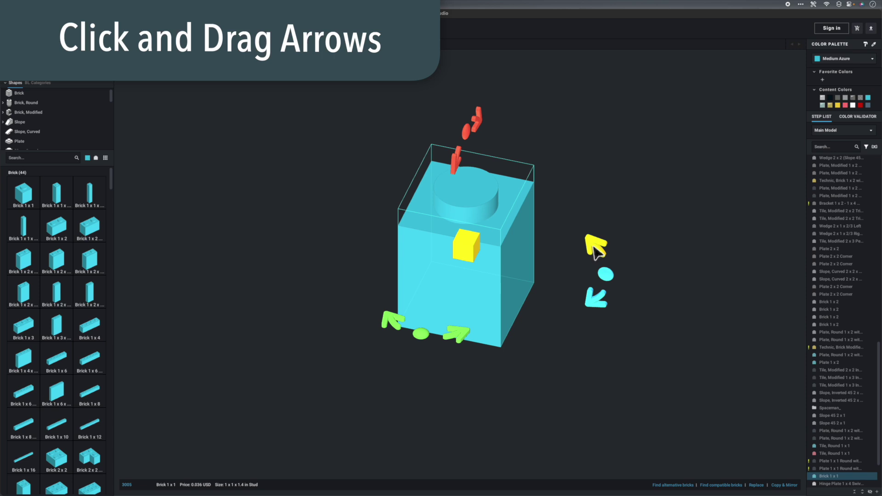
drag(590, 247, 537, 249)
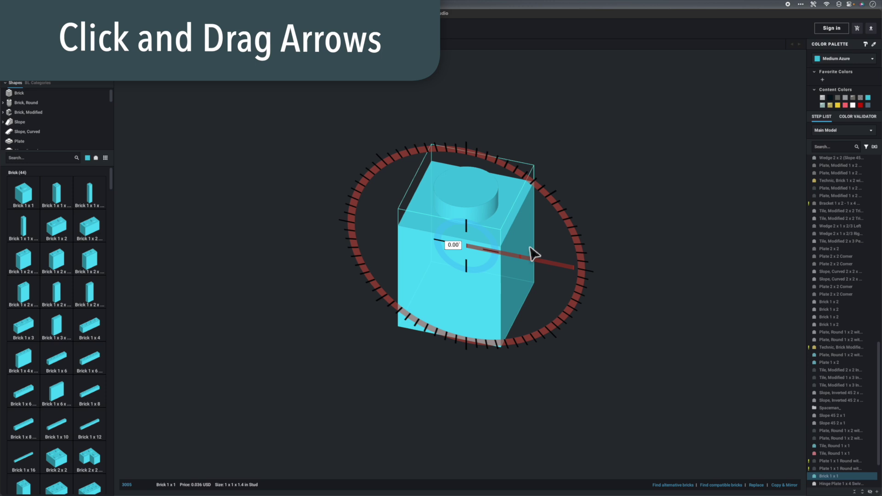
drag(549, 238, 591, 242)
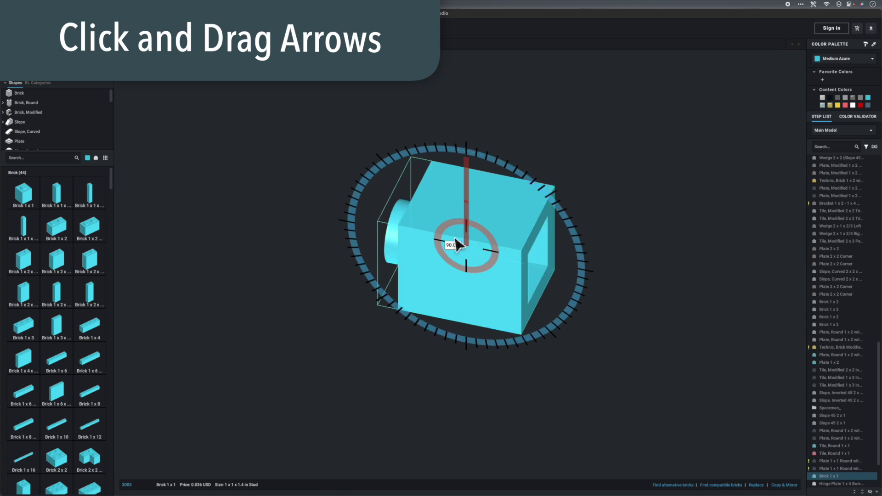
drag(451, 248, 574, 258)
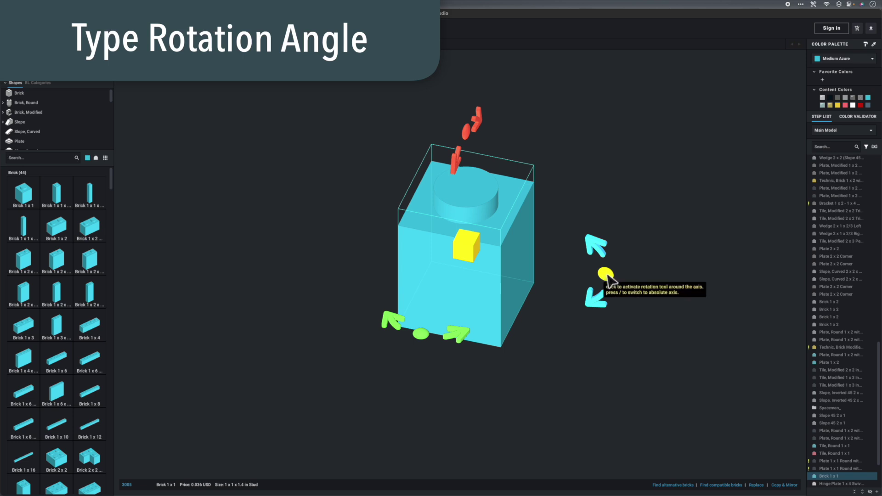
- Rotate the 1x1 brick by a typed angle of 45°
click(605, 274)
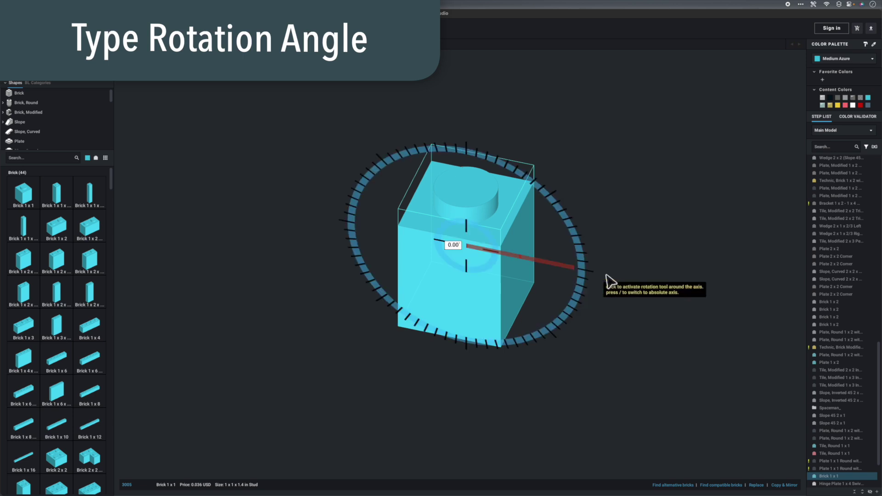
click(455, 247)
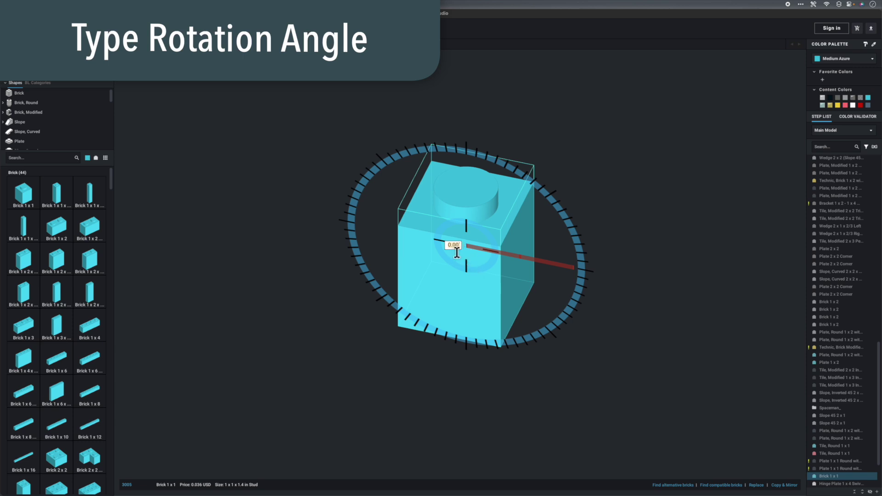
text(45)
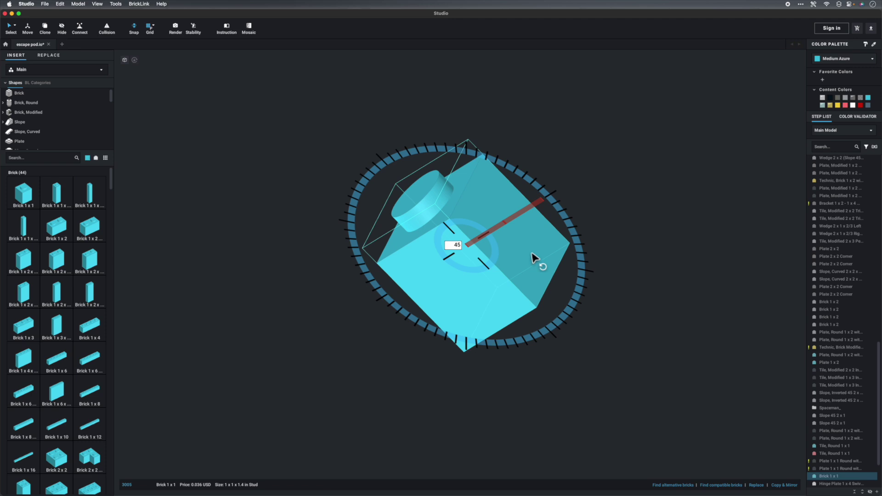
key(Return)
- Drag the rotation rings to tip the brick further so its stud faces sideways
drag(367, 172, 391, 246)
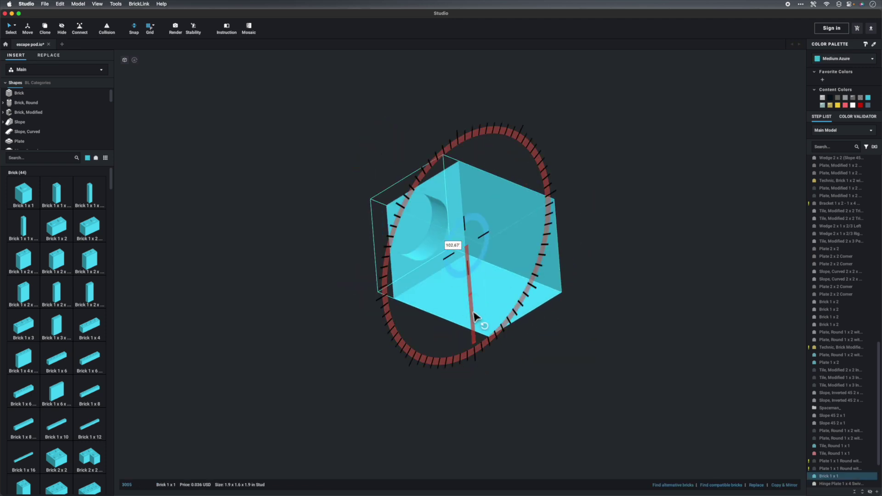
drag(474, 315, 450, 345)
click(668, 320)
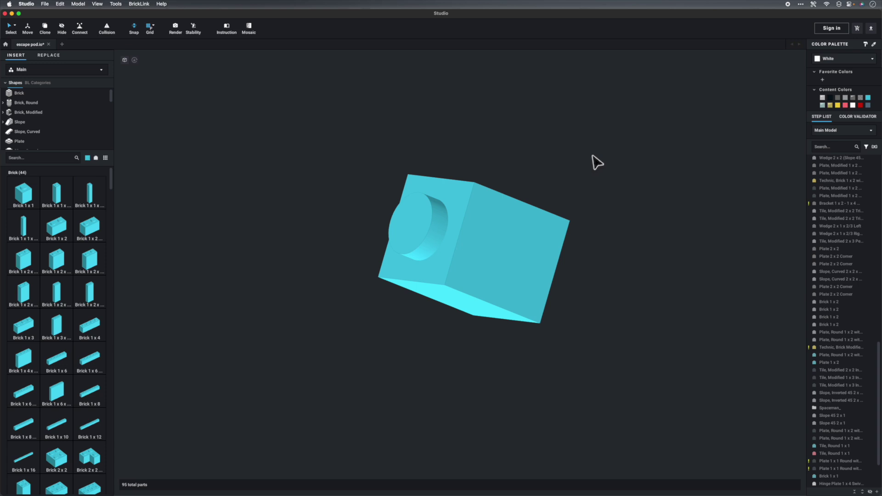
click(518, 239)
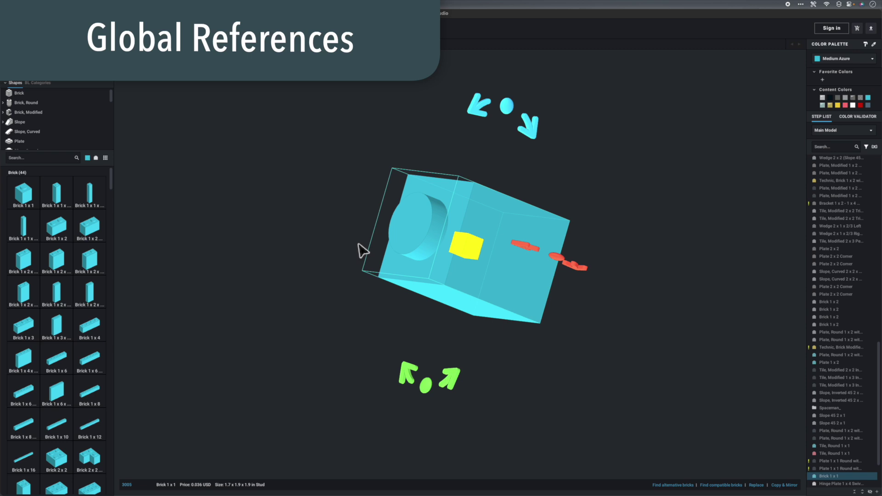
- Switch rotation from relative to global (absolute) axes
click(473, 251)
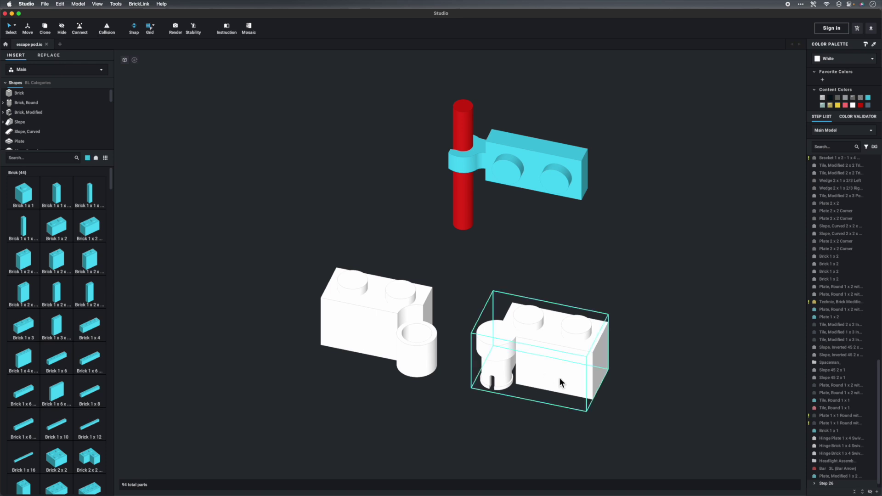
- Snap the swivel hinge brick onto the left white brick and swing its top half to 315°
drag(559, 379, 460, 345)
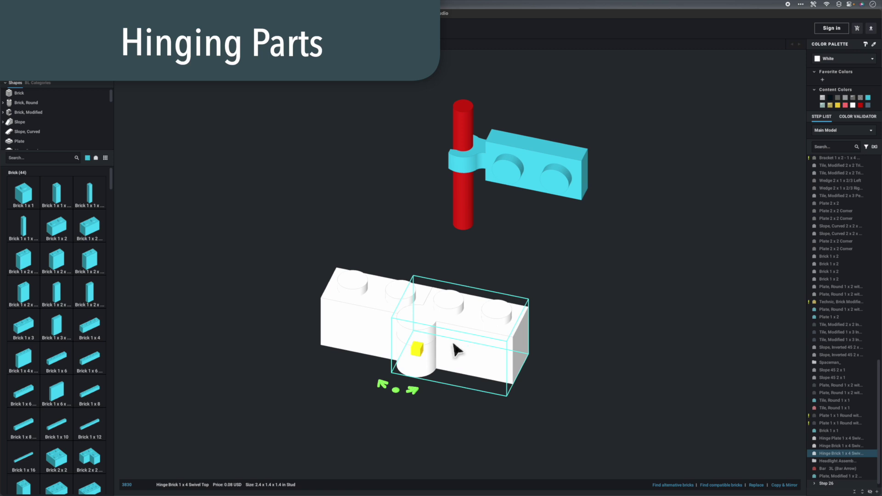
click(383, 385)
click(412, 390)
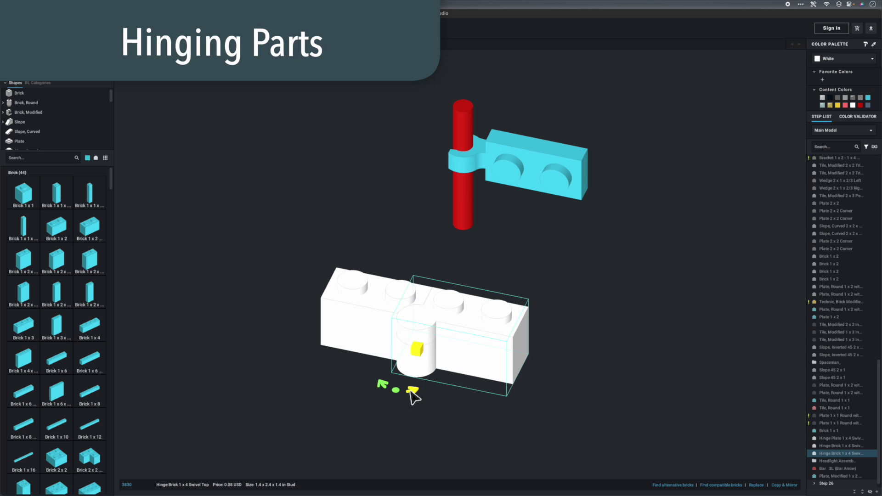
drag(378, 385, 368, 359)
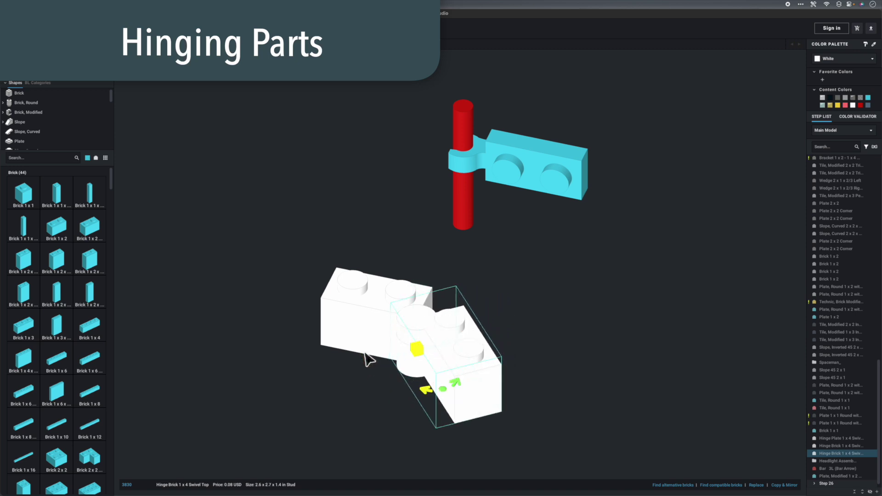
click(366, 381)
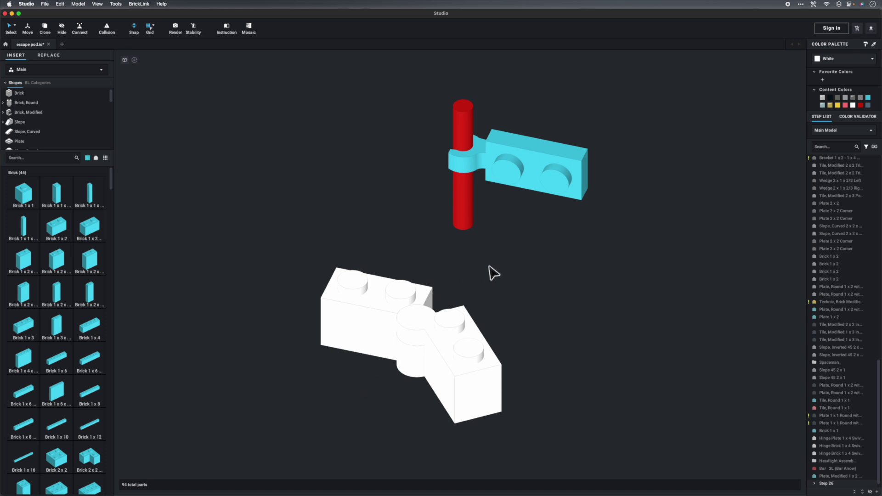
- Swivel the cyan clip 90° around the red bar and drop a cyan Brick 1 x 2 above the white bricks
click(529, 179)
drag(458, 207, 419, 145)
click(422, 232)
drag(57, 227, 311, 270)
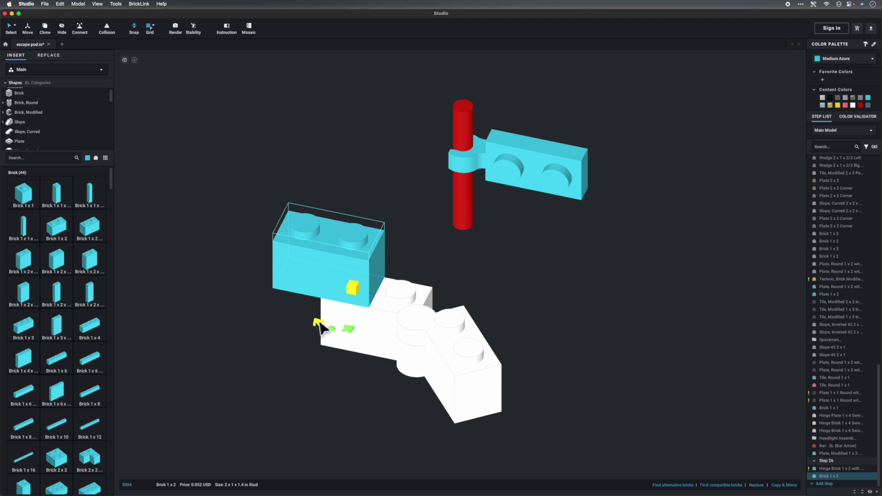
- Tilt the cyan 1x2 brick flat on the green and red axes and snap it onto the white hinge brick
drag(315, 321, 308, 258)
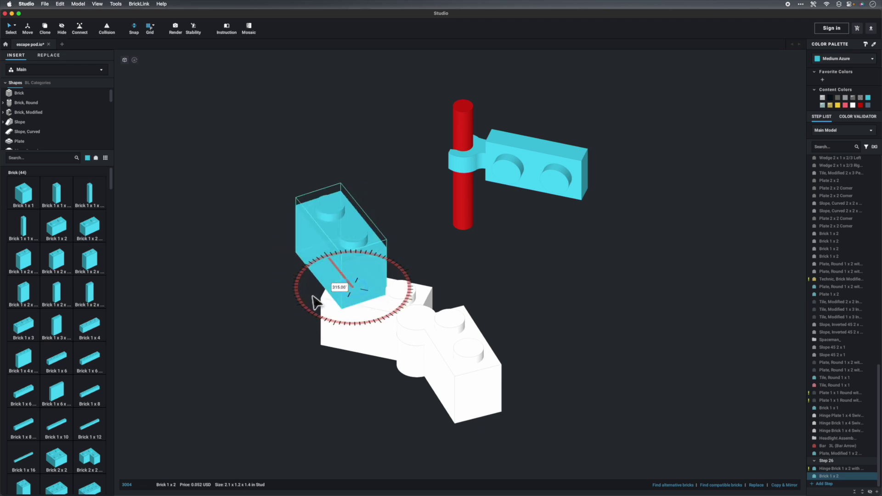
drag(316, 302, 321, 236)
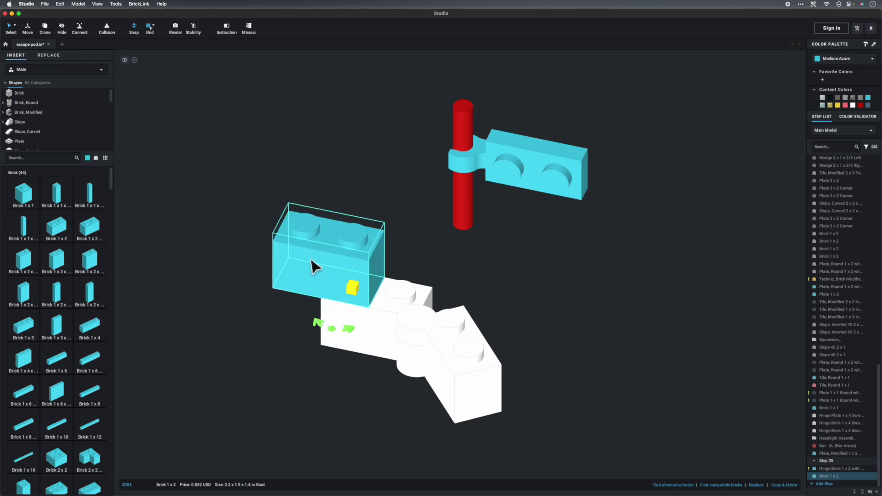
drag(312, 266, 369, 294)
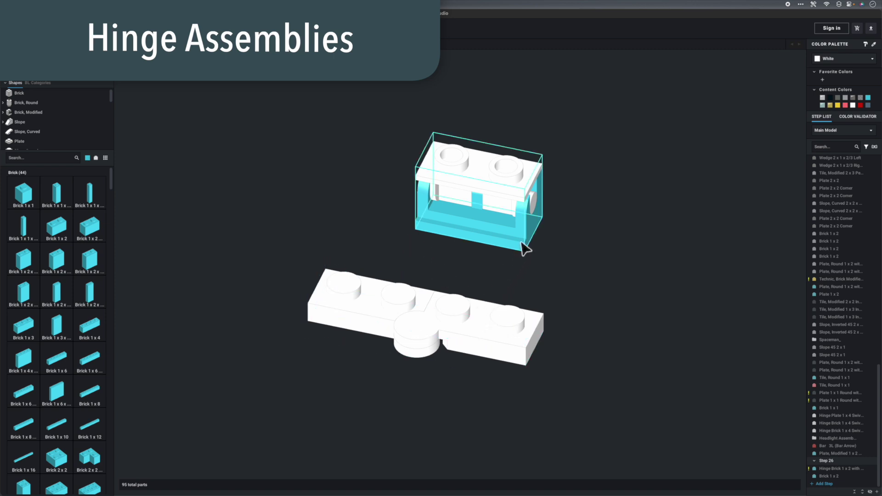
- Turn the hinge brick 90° twice, then undo both turns to restore its original orientation
click(496, 212)
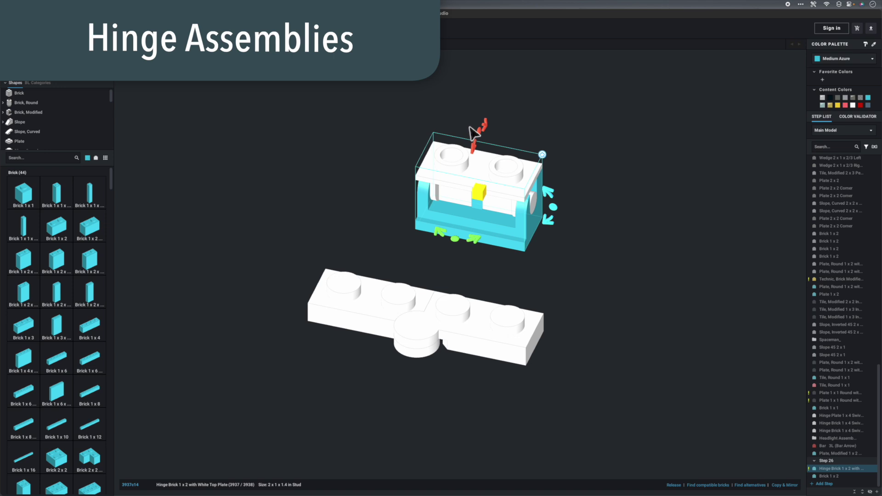
click(474, 239)
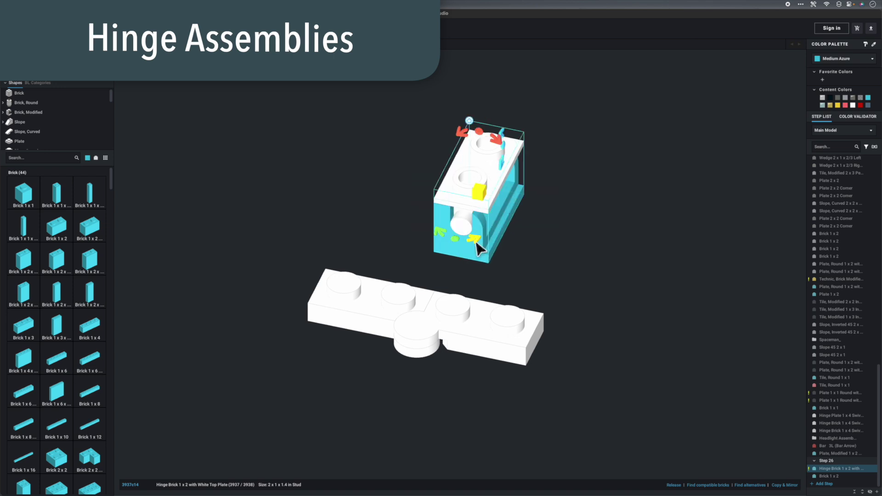
click(441, 233)
click(479, 122)
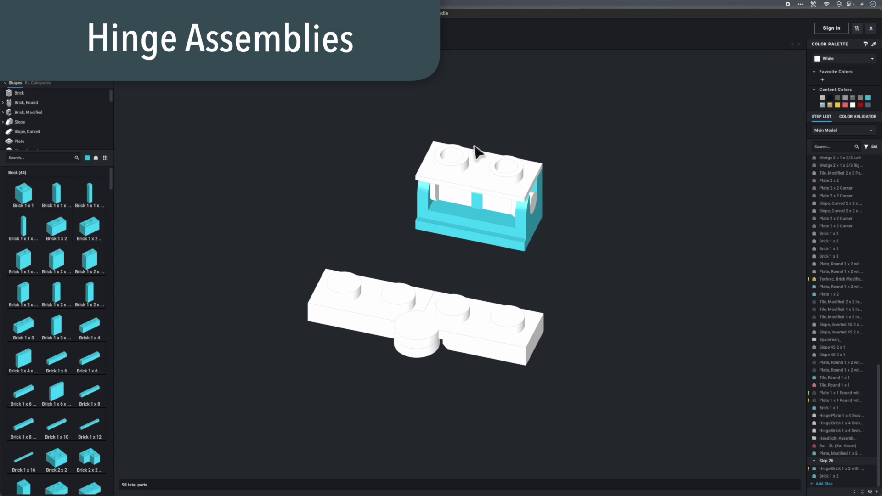
click(478, 173)
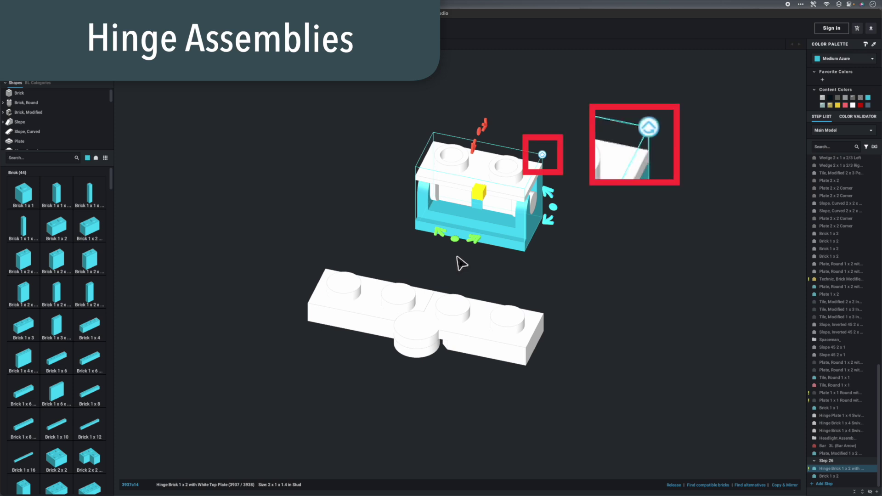
- In hinge mode, tilt the white top plate open about 47°, then return to the main model
click(543, 155)
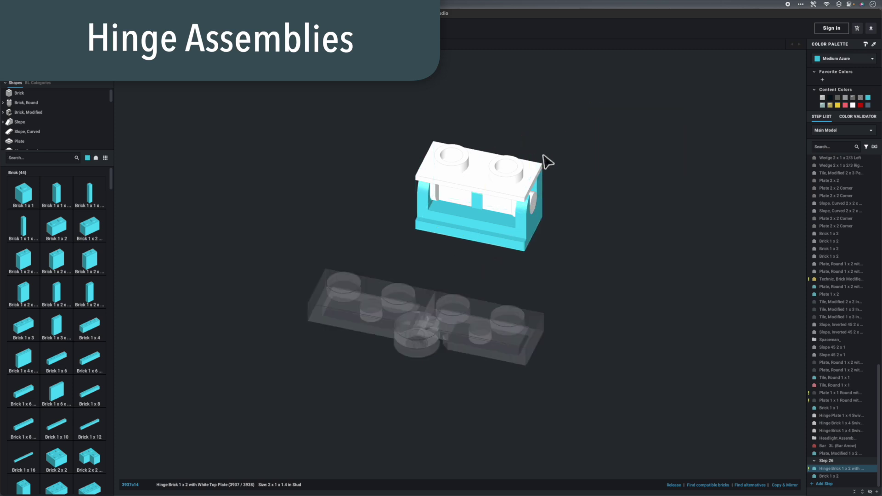
click(504, 205)
click(500, 192)
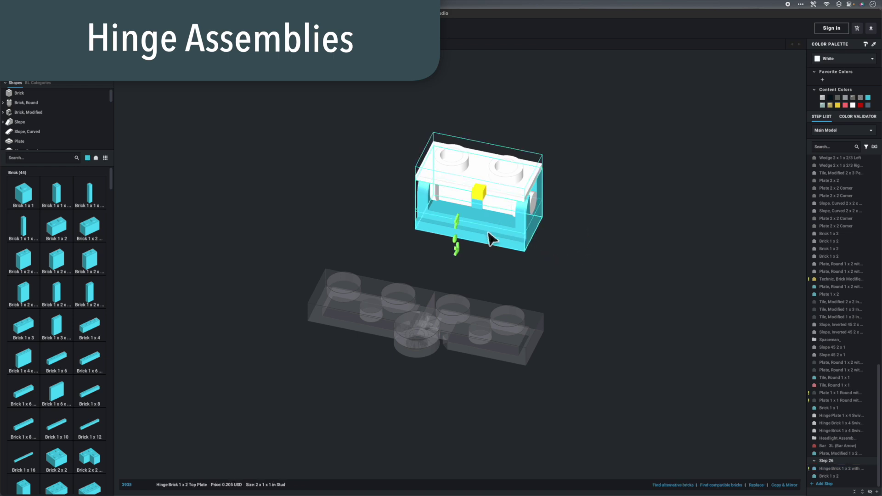
drag(460, 257, 575, 270)
click(526, 277)
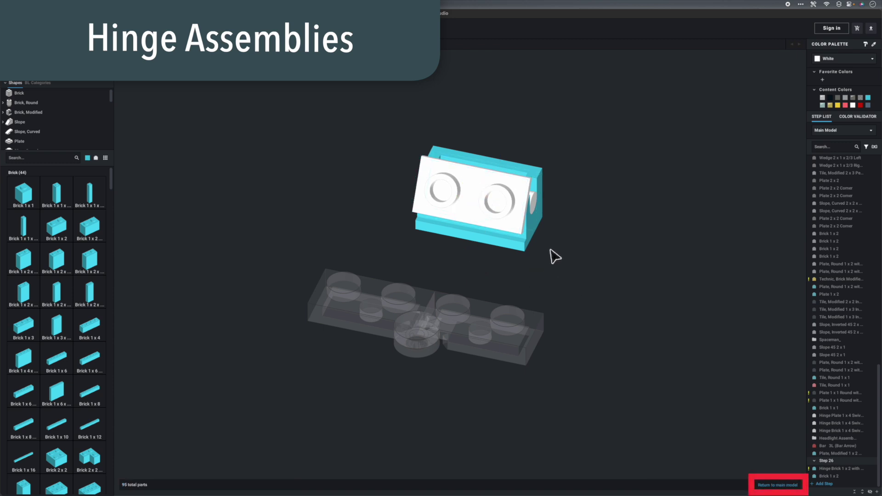
click(778, 485)
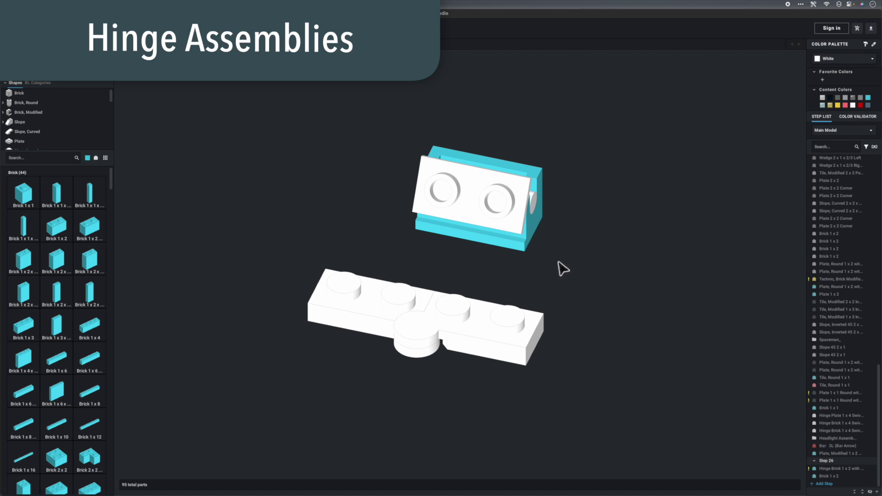
- Attach a Brick 1 x 2 to the hinge top and swing the hinge to 74° with it
drag(57, 234, 395, 172)
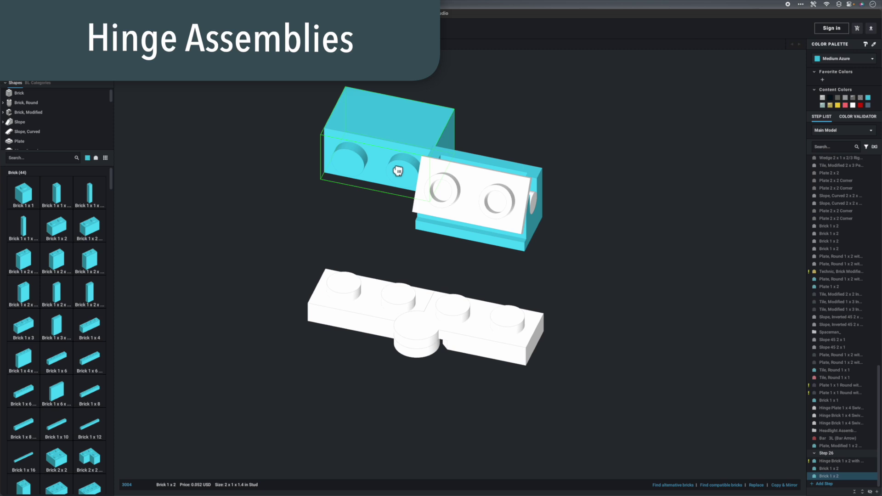
click(394, 207)
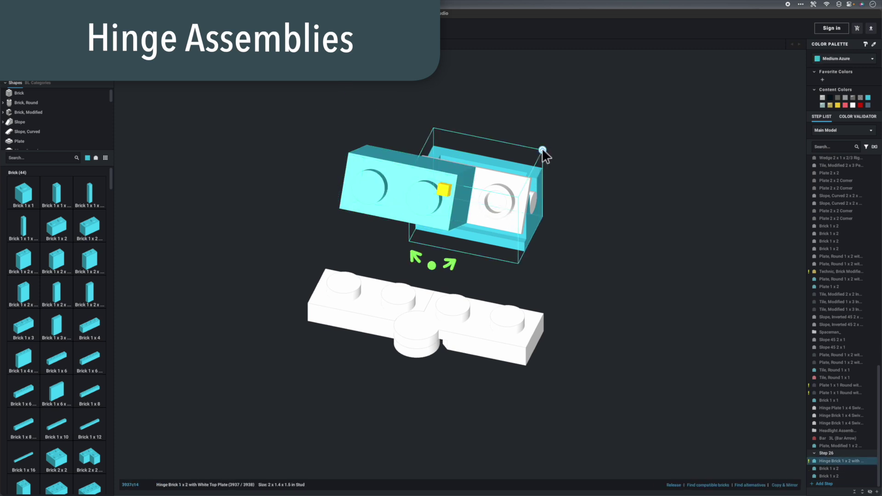
key(h)
click(508, 200)
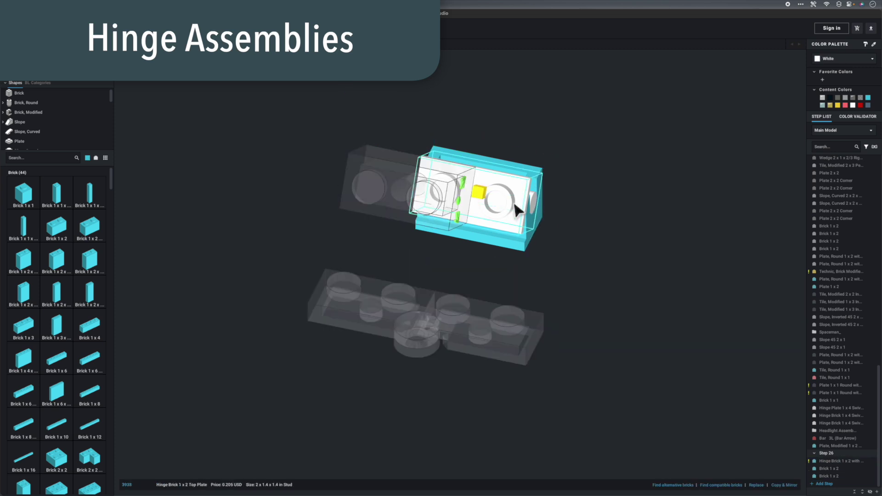
mouse_move(468, 187)
mouse_down()
mouse_move(485, 160)
mouse_move(474, 201)
mouse_up()
click(563, 244)
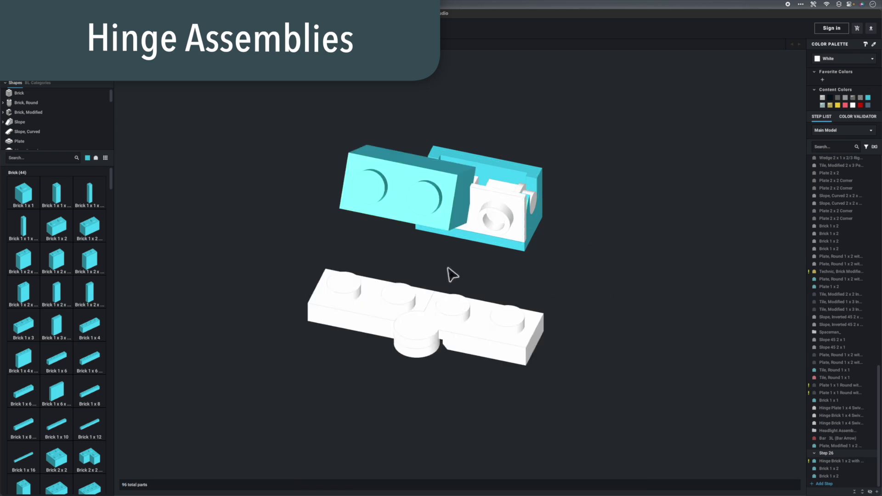
- Release the Hinge Plate 1x4 Swivel into its two separate halves
click(364, 317)
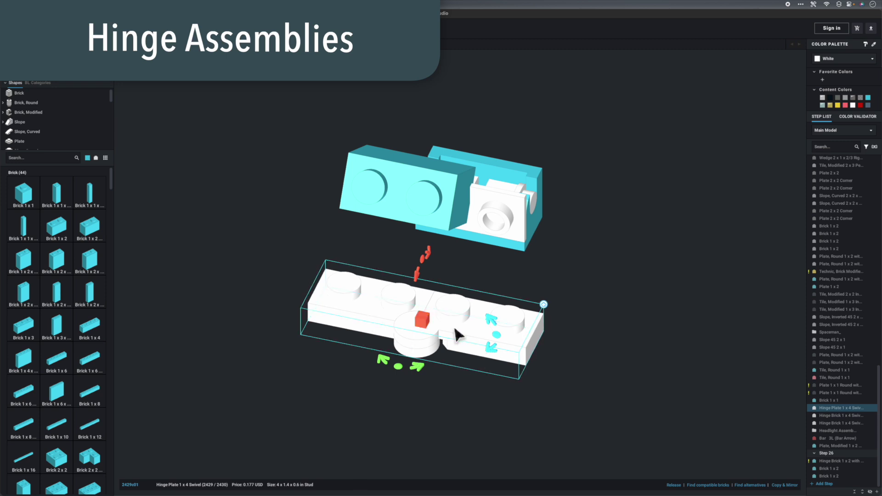
click(672, 485)
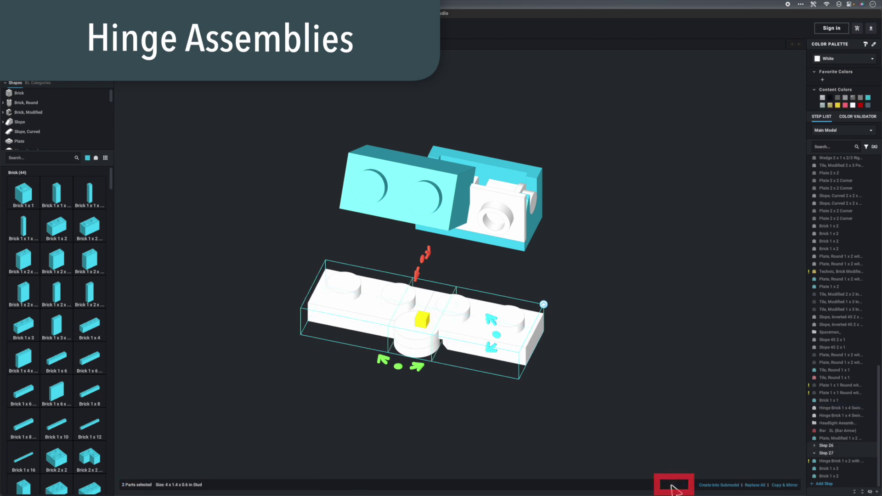
click(593, 388)
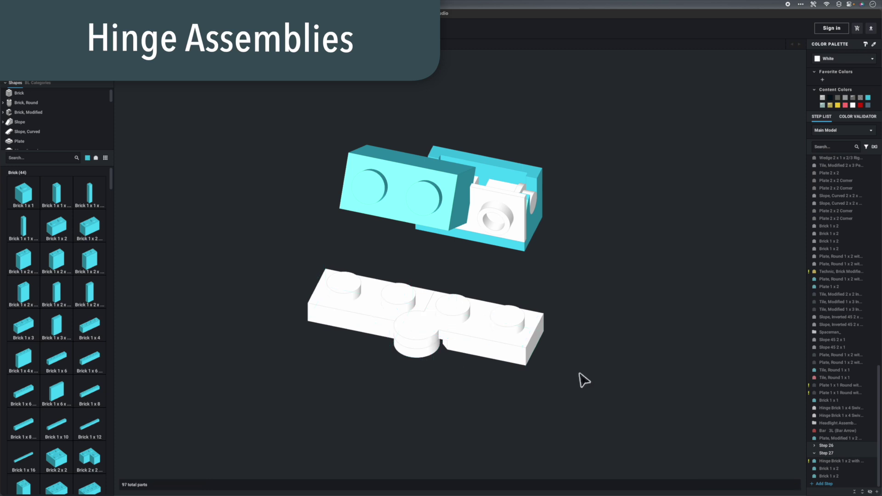
- Select the right hinge half and rotate it around its swivel
click(508, 335)
click(379, 294)
click(457, 309)
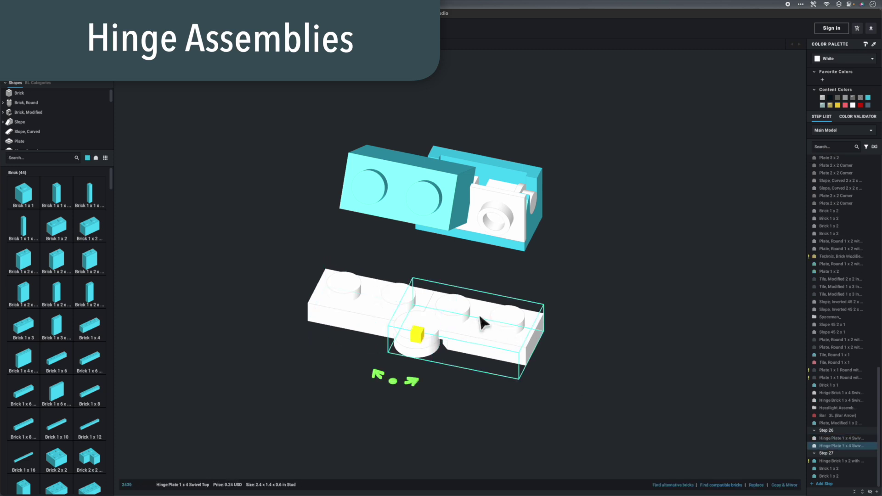
drag(383, 377, 496, 335)
click(679, 344)
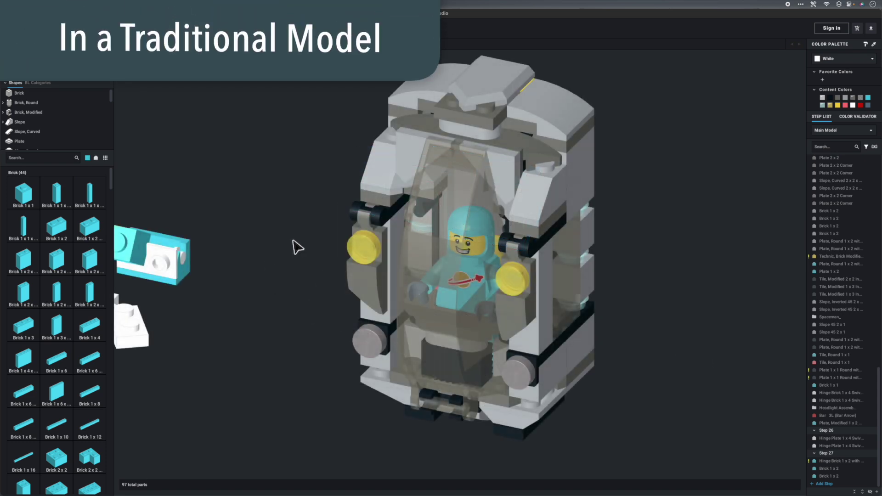
- Swing the Trans-Brown windscreen canopy on its hinge until it closes over the spaceman
click(435, 224)
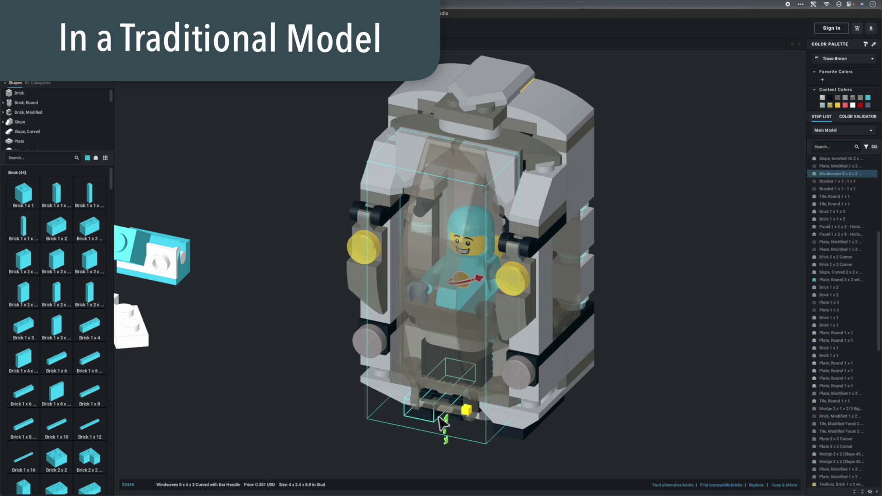
drag(458, 398, 448, 421)
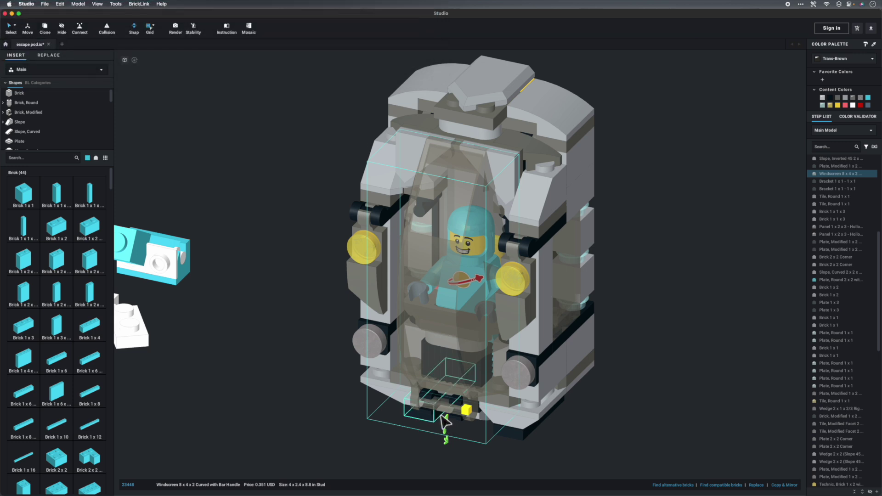
- Rotate the right Headlight Assembly submodel as one unit so its yellow headlight faces forward
key(Escape)
click(541, 294)
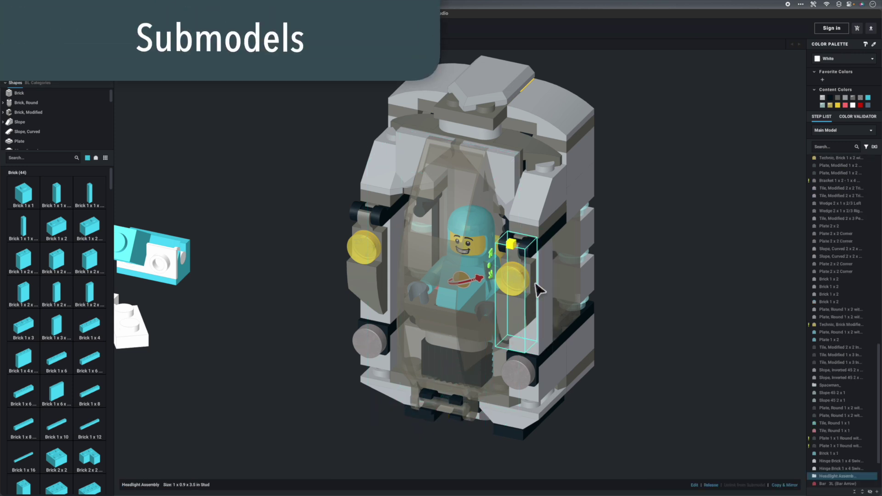
mouse_move(492, 254)
mouse_down()
mouse_move(525, 209)
mouse_move(517, 204)
mouse_move(505, 247)
mouse_up()
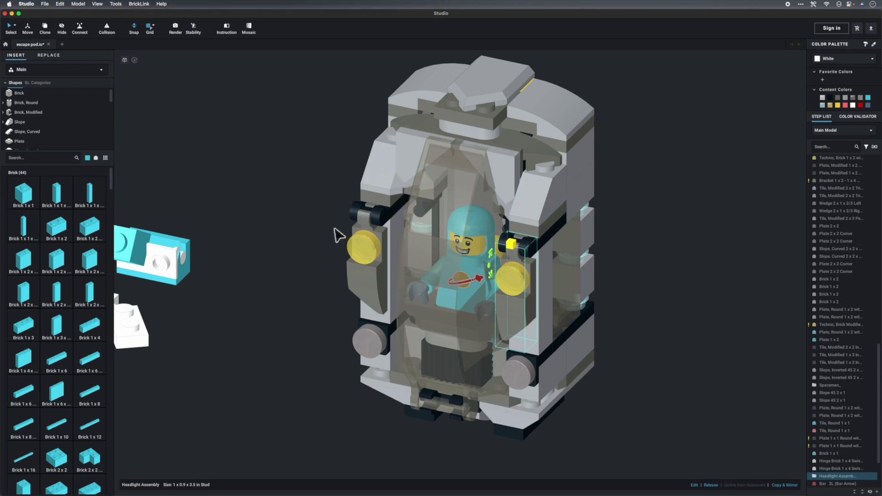
click(334, 230)
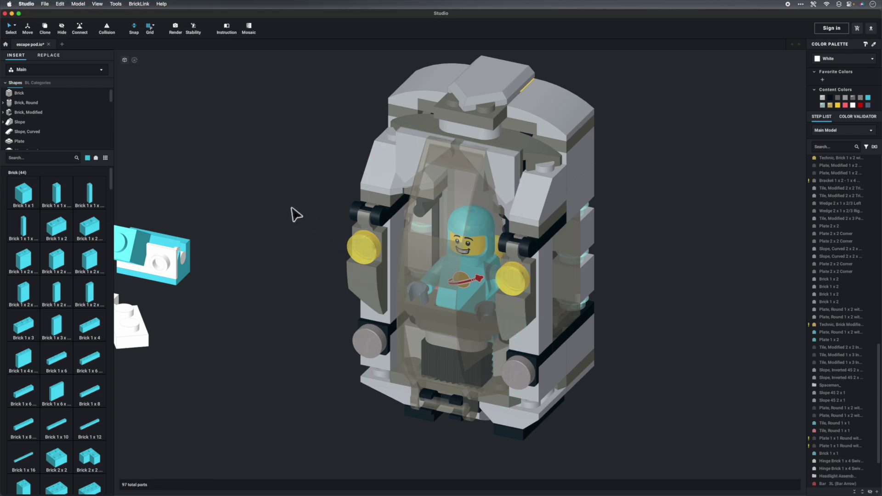
- Swing the left headlight's clip plate out to the left about its top hinge connector
click(367, 231)
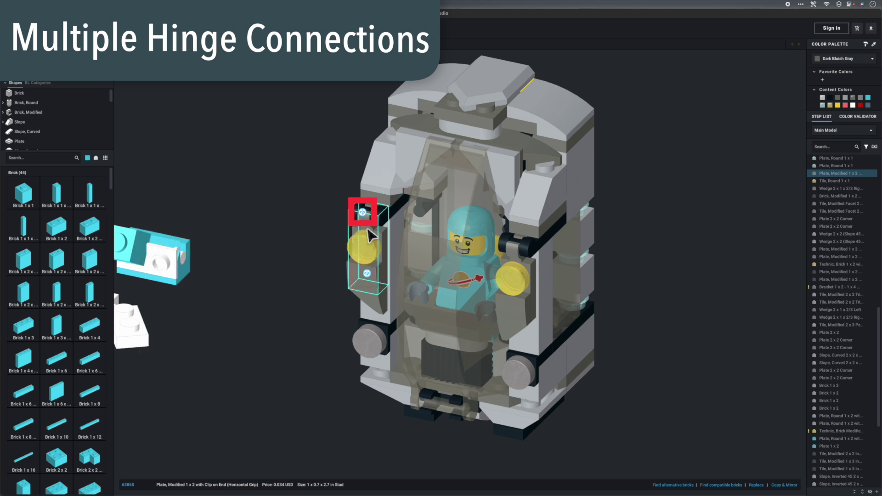
click(371, 231)
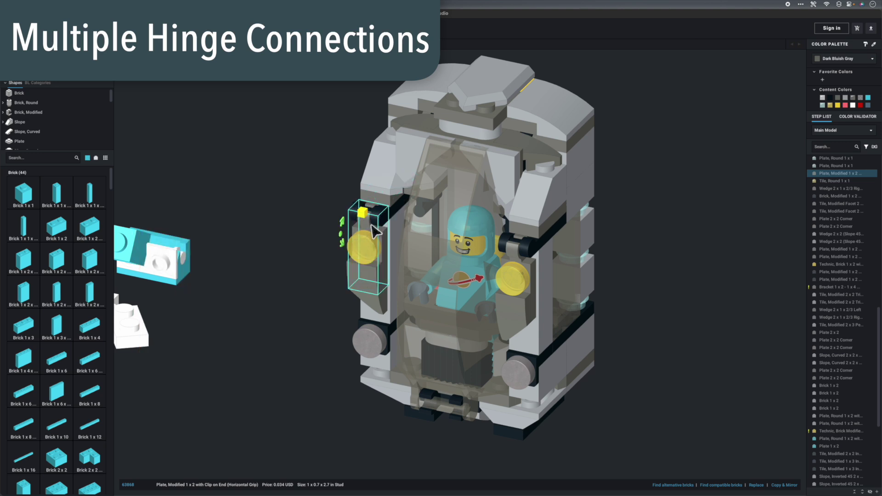
drag(341, 230, 346, 246)
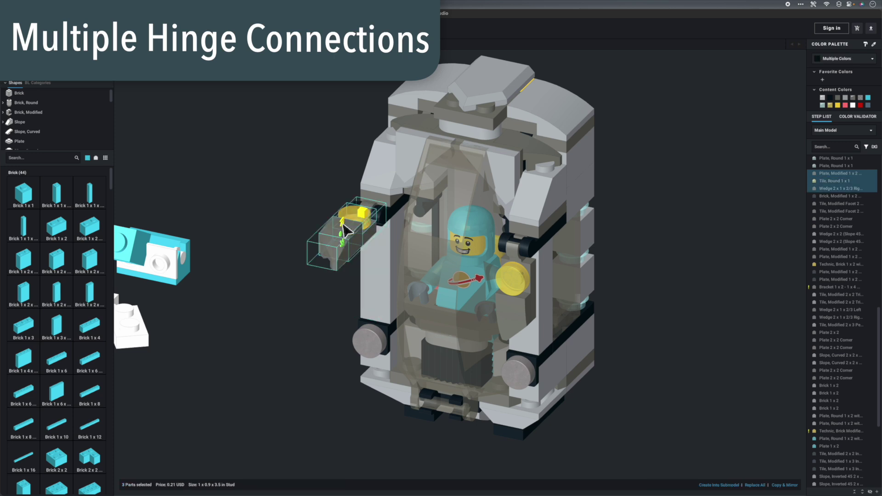
- Rotate the clip plate with its attached headlight parts upright to 90°
click(345, 245)
click(345, 250)
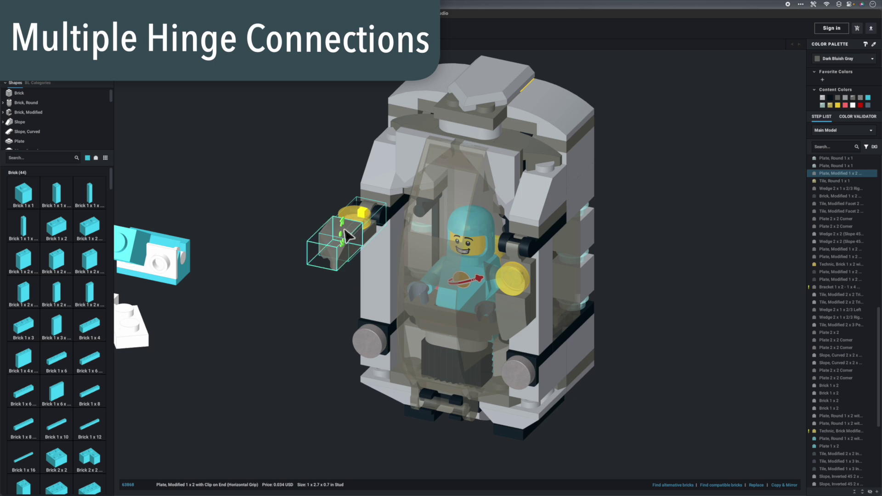
drag(348, 231, 340, 261)
drag(333, 206, 364, 293)
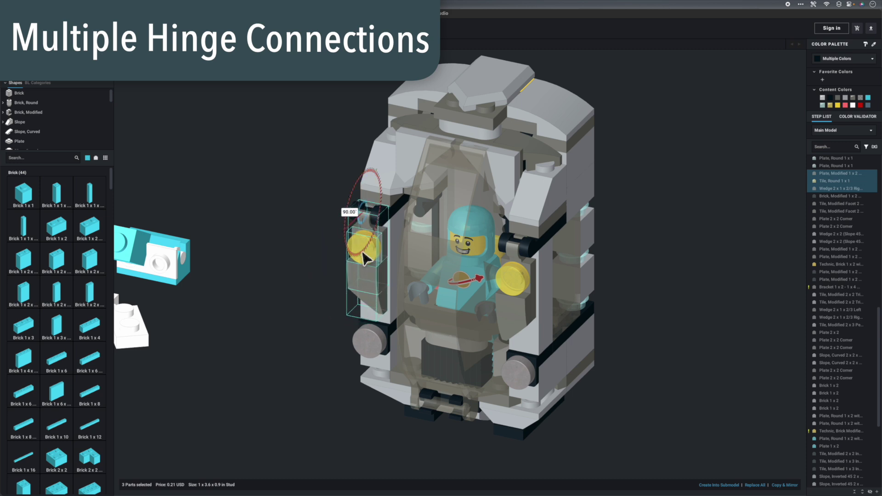
drag(365, 258, 365, 259)
click(488, 114)
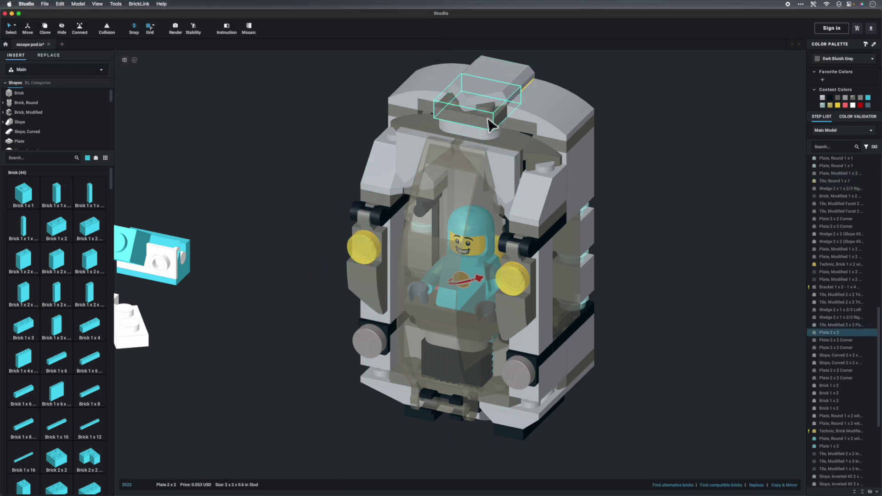
click(484, 132)
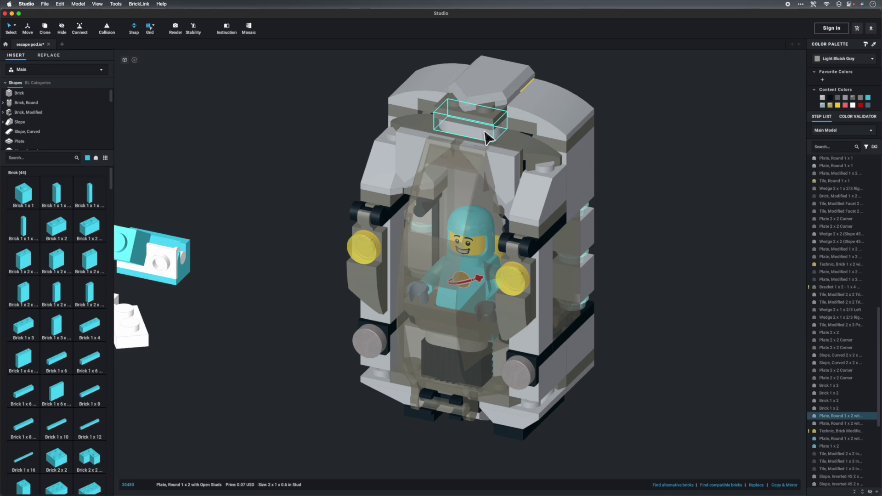